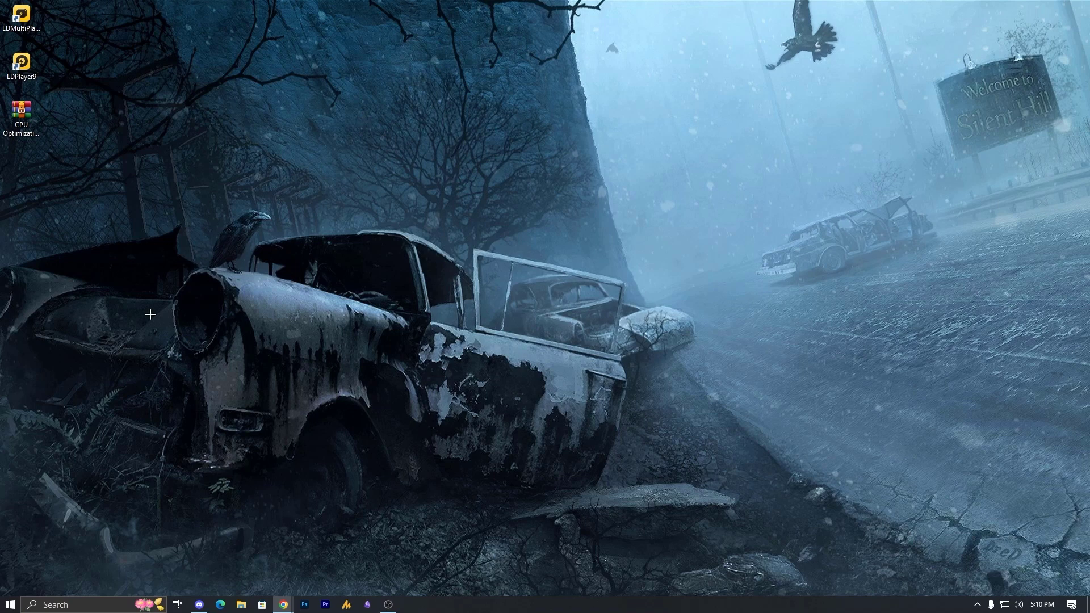
# Open the Sound settings via Control Panel's Hardware and Sound and view recording devices
pyautogui.click(10, 604)
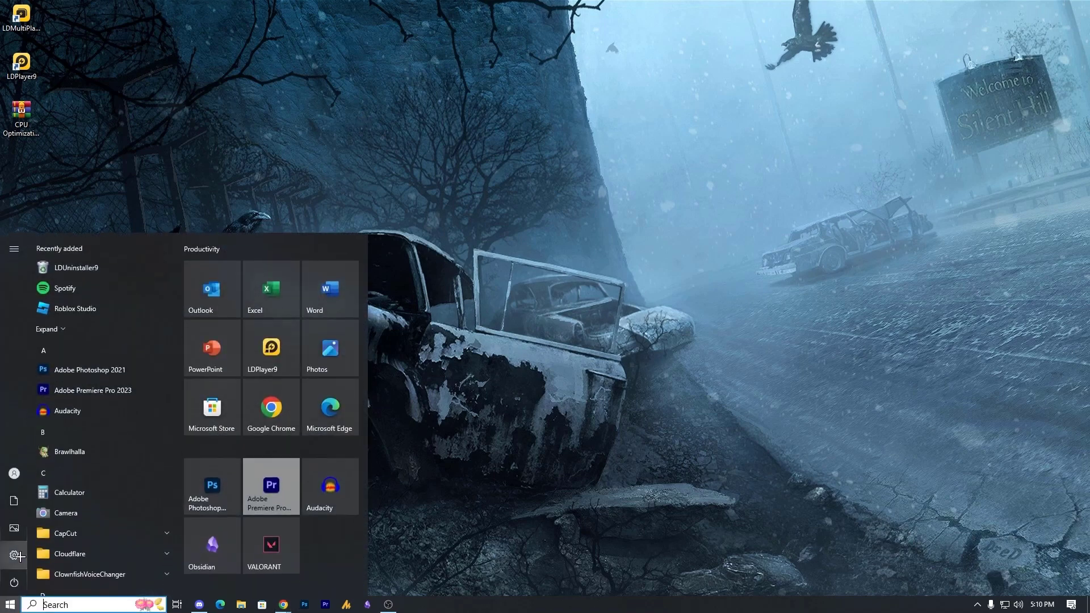
pyautogui.write('con')
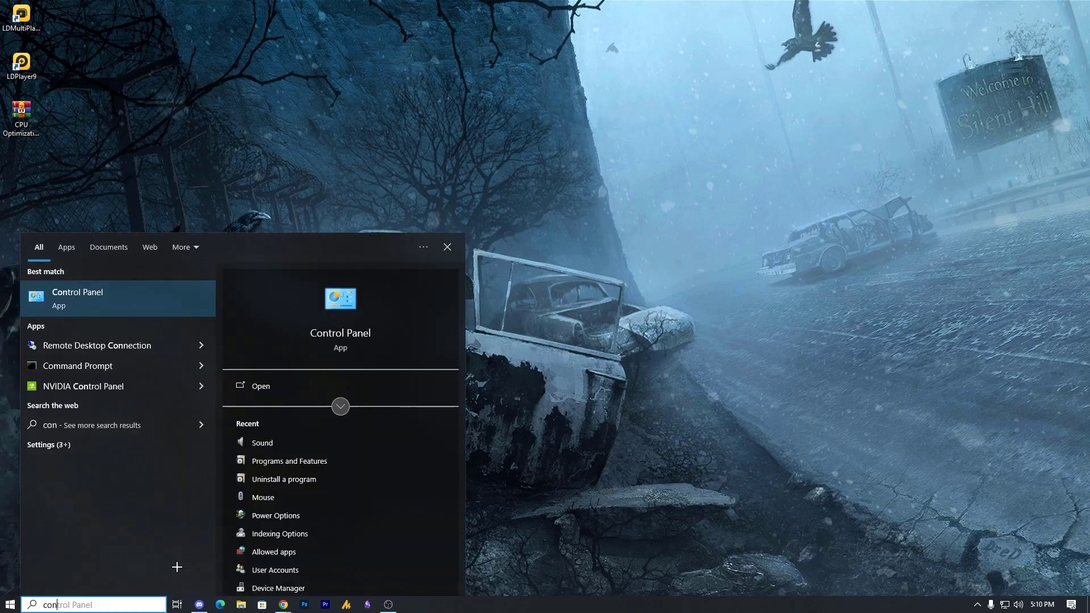
pyautogui.press('Return')
pyautogui.click(397, 275)
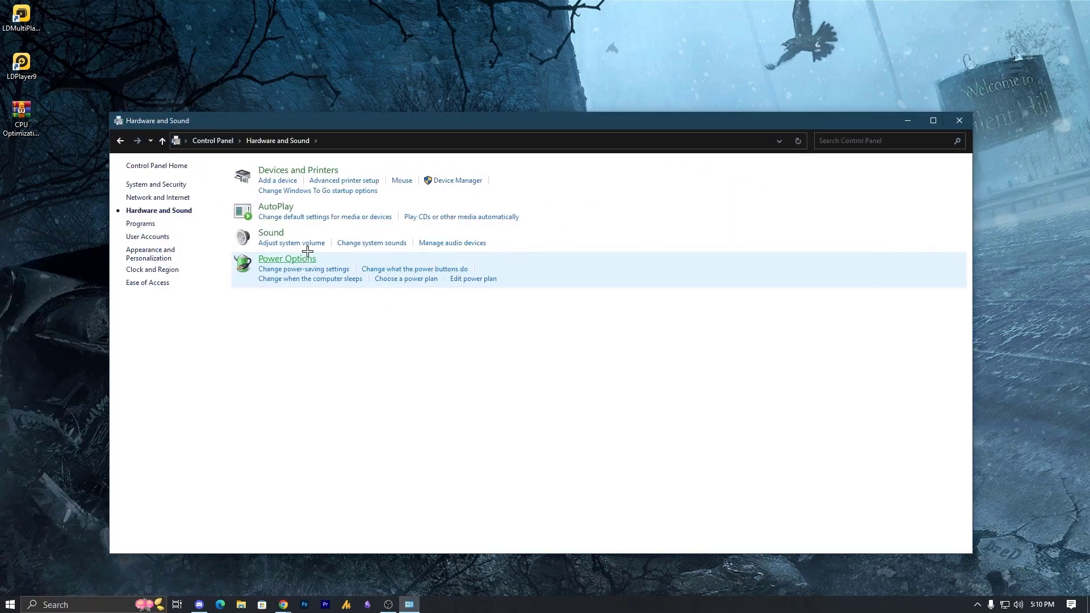
pyautogui.click(271, 234)
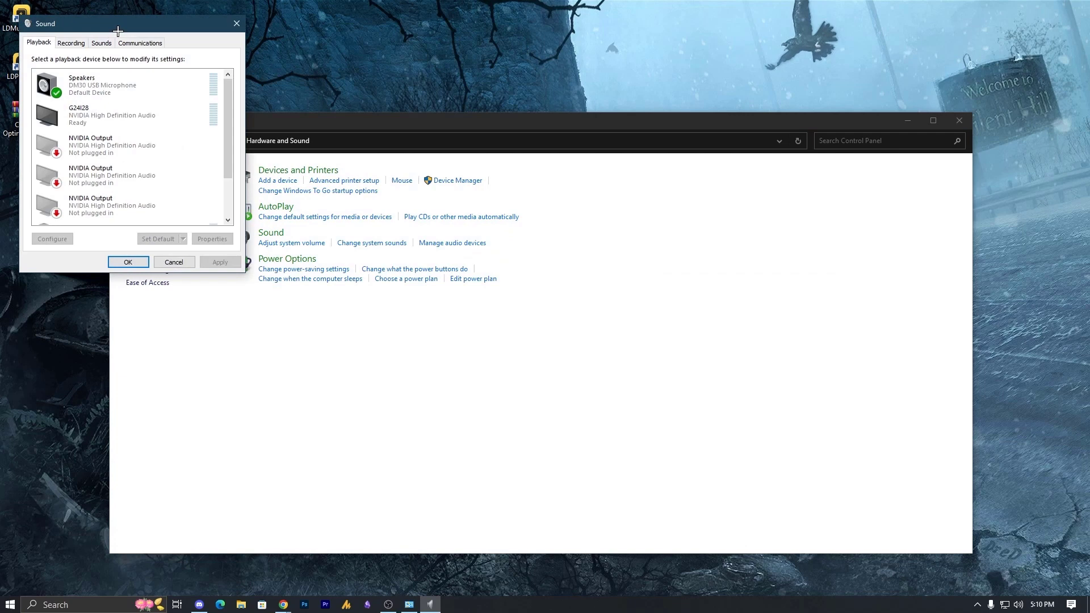
pyautogui.moveTo(127, 29); pyautogui.dragTo(616, 148)
pyautogui.click(560, 159)
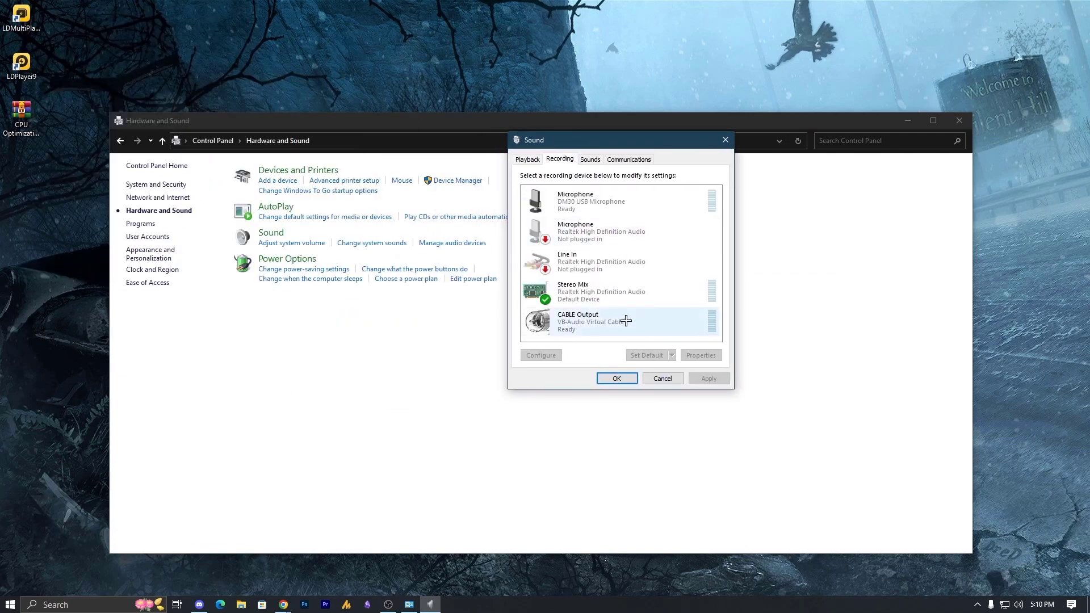
# Stop showing disabled devices in the recording list and disable Stereo Mix
pyautogui.click(590, 285)
pyautogui.click(713, 273)
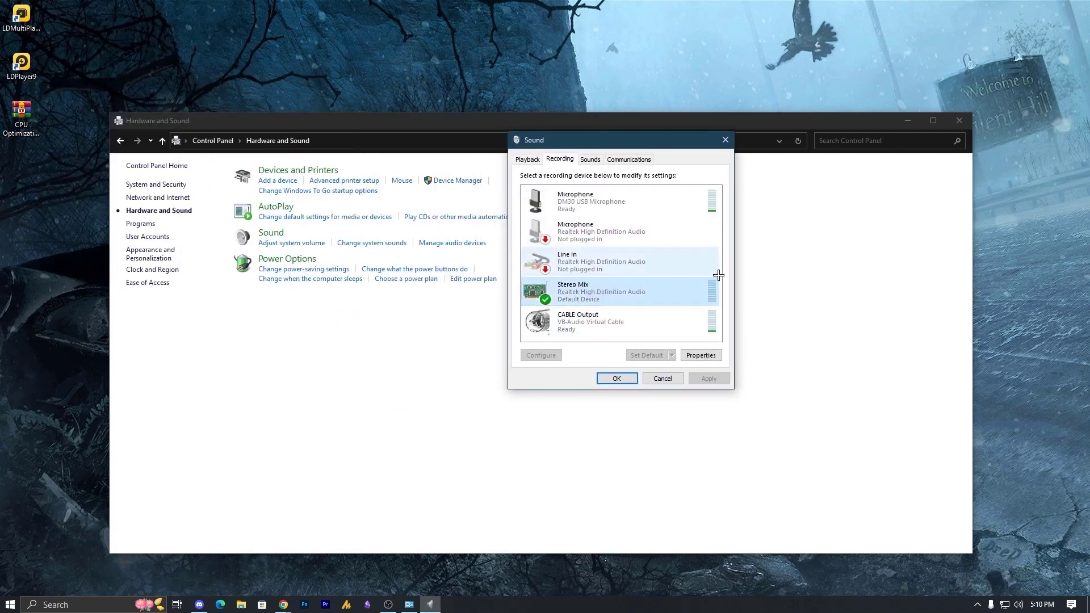
pyautogui.rightClick(718, 275)
pyautogui.click(732, 323)
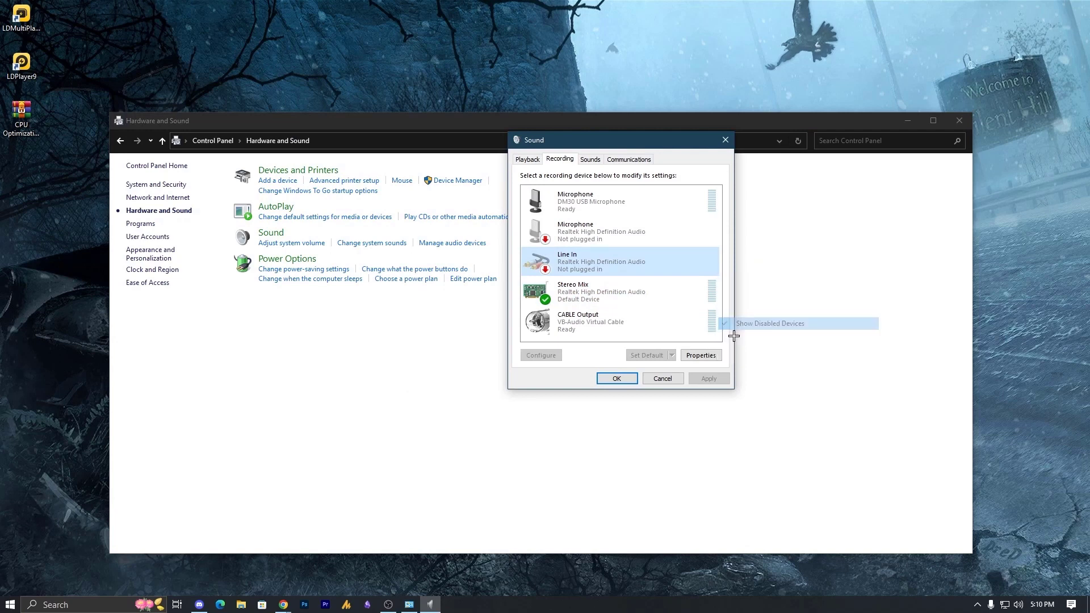
pyautogui.click(710, 282)
pyautogui.rightClick(599, 291)
pyautogui.click(628, 299)
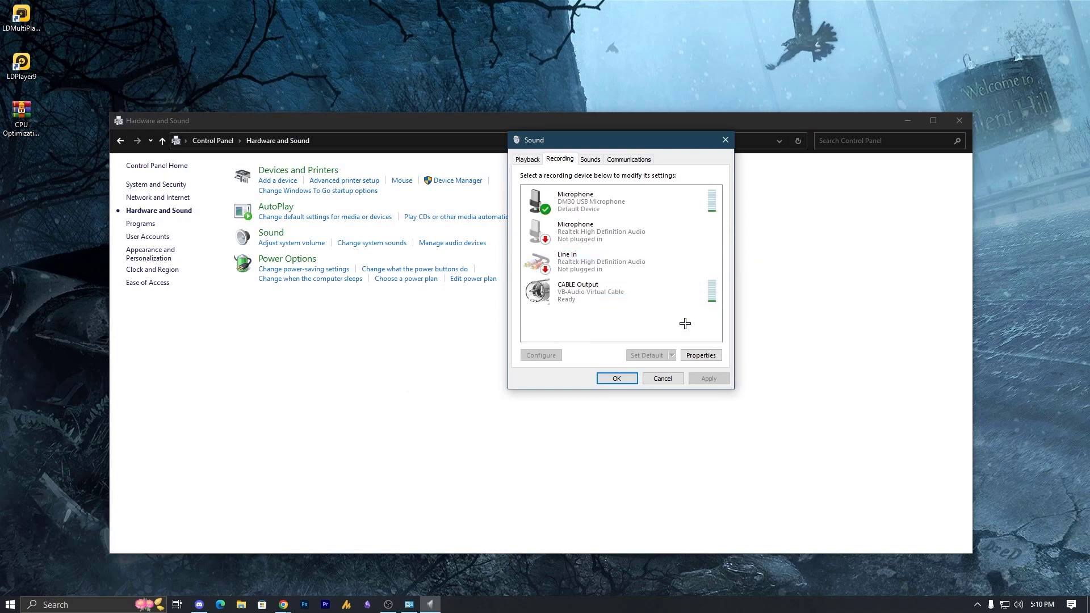
# Hide disconnected devices, show disabled devices again, and enable Stereo Mix
pyautogui.rightClick(683, 321)
pyautogui.click(713, 344)
pyautogui.rightClick(627, 308)
pyautogui.click(642, 311)
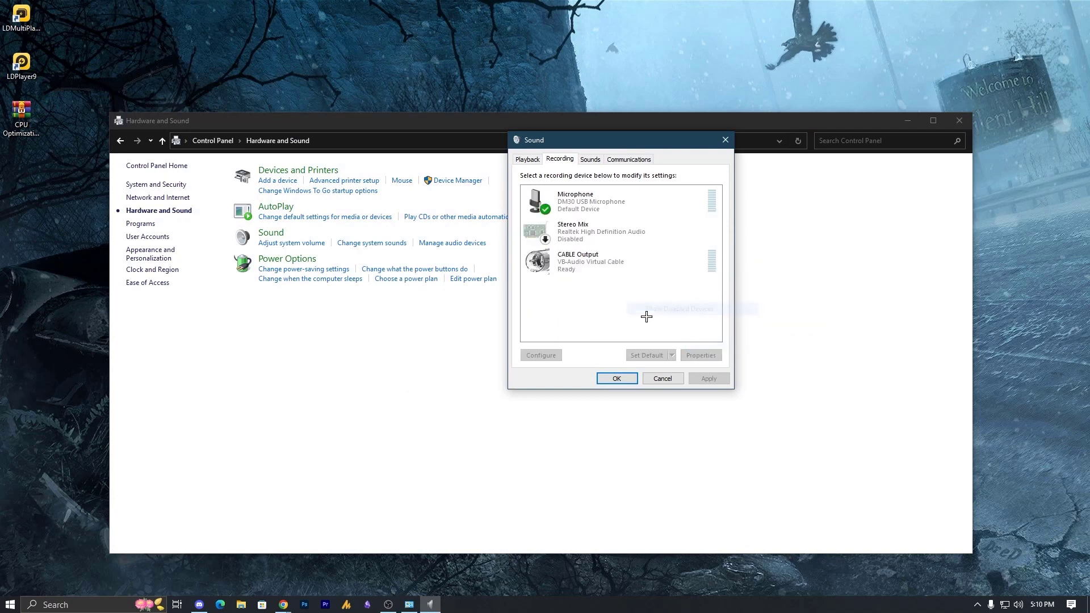
pyautogui.click(574, 230)
pyautogui.rightClick(574, 229)
pyautogui.click(601, 235)
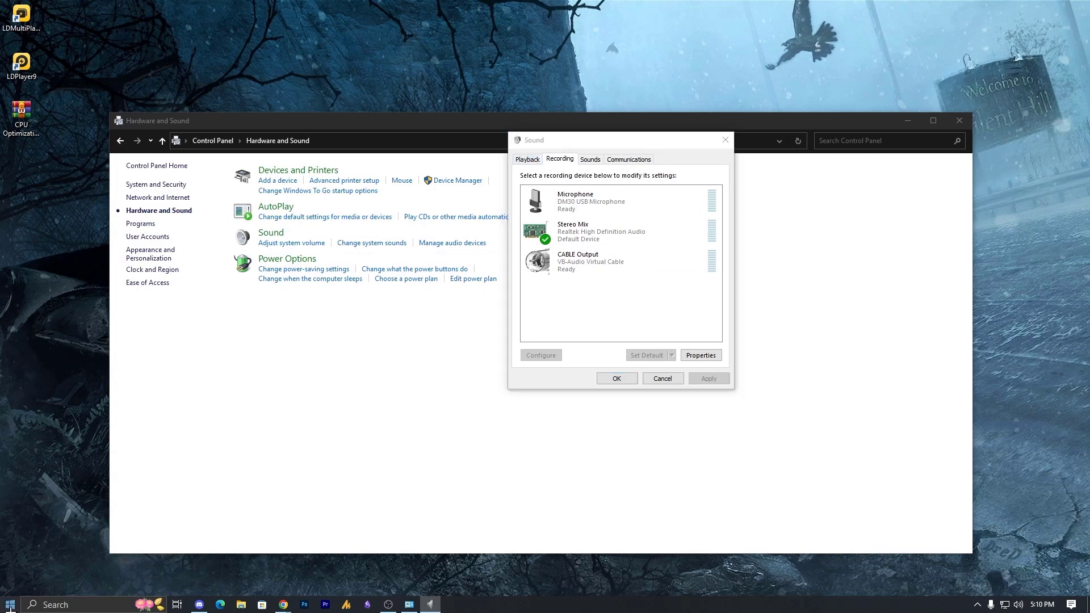
# Launch Spotify and play 295 by Sidhu Moose Wala, then bring the Sound settings forward
pyautogui.click(10, 605)
pyautogui.write('s')
pyautogui.press('BackSpace')
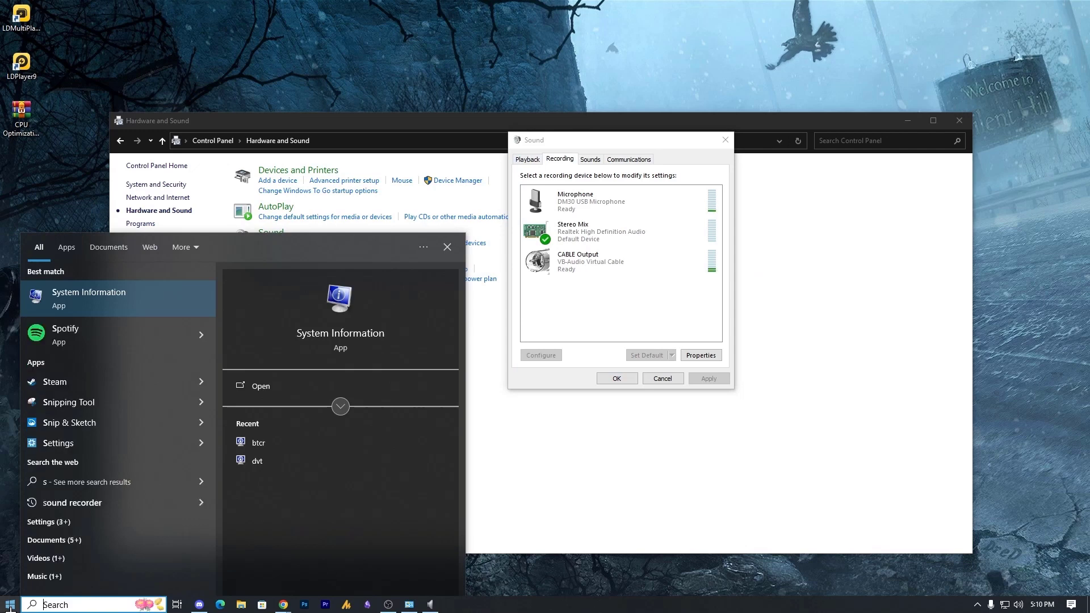
pyautogui.click(107, 478)
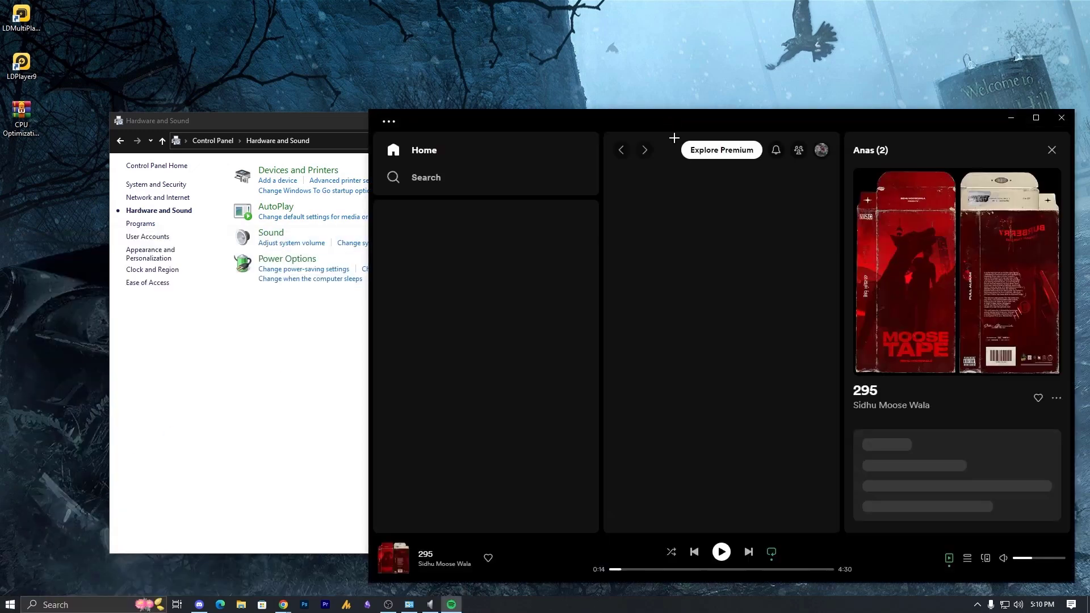
pyautogui.click(1023, 559)
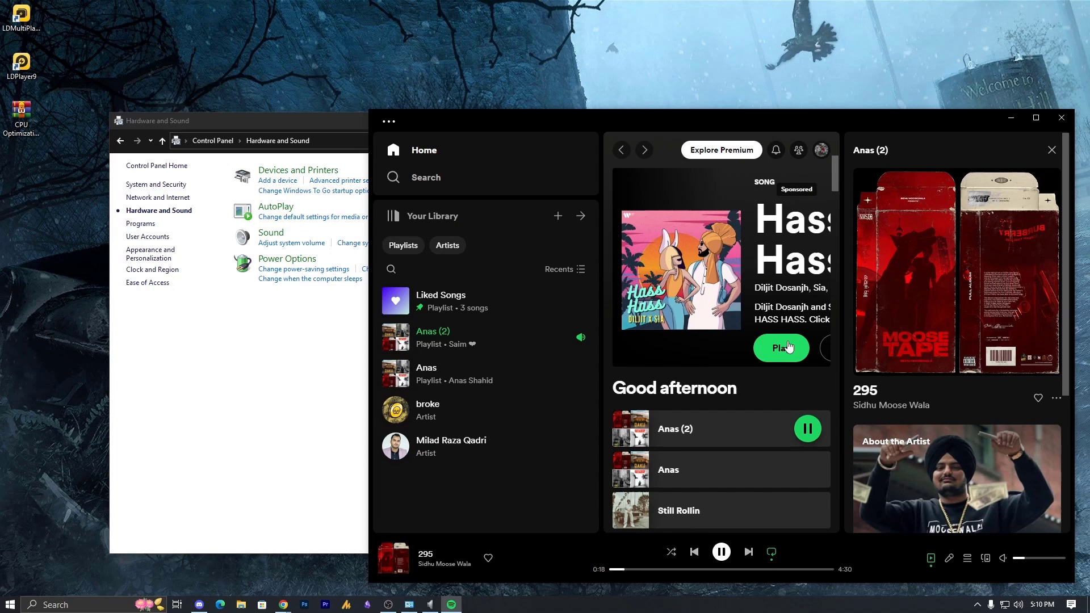
pyautogui.click(271, 234)
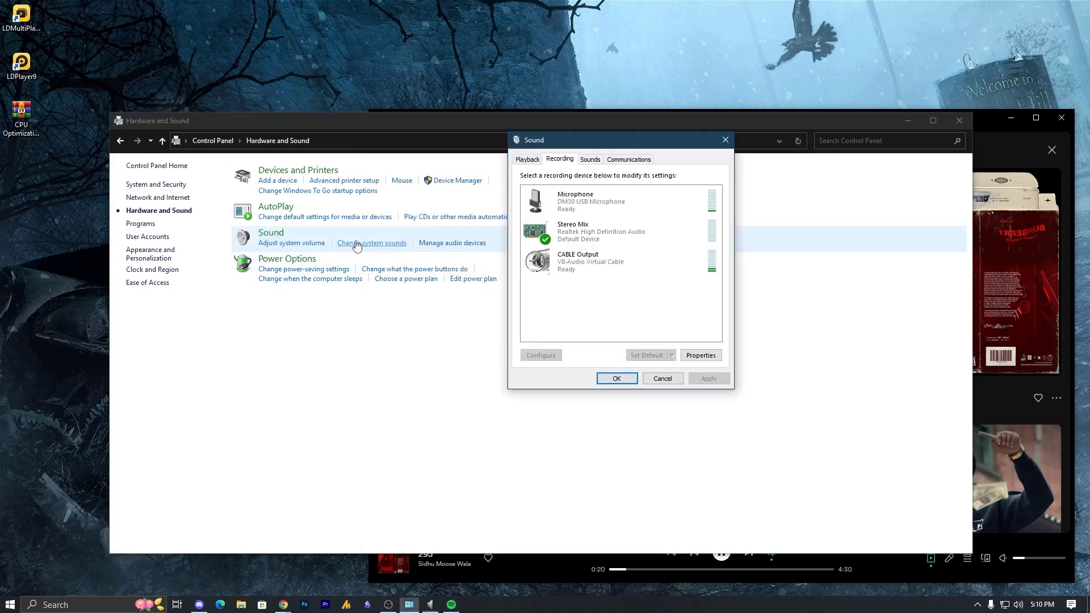
# Show the playback devices and select Speakers (Realtek High Definition Audio)
pyautogui.click(539, 161)
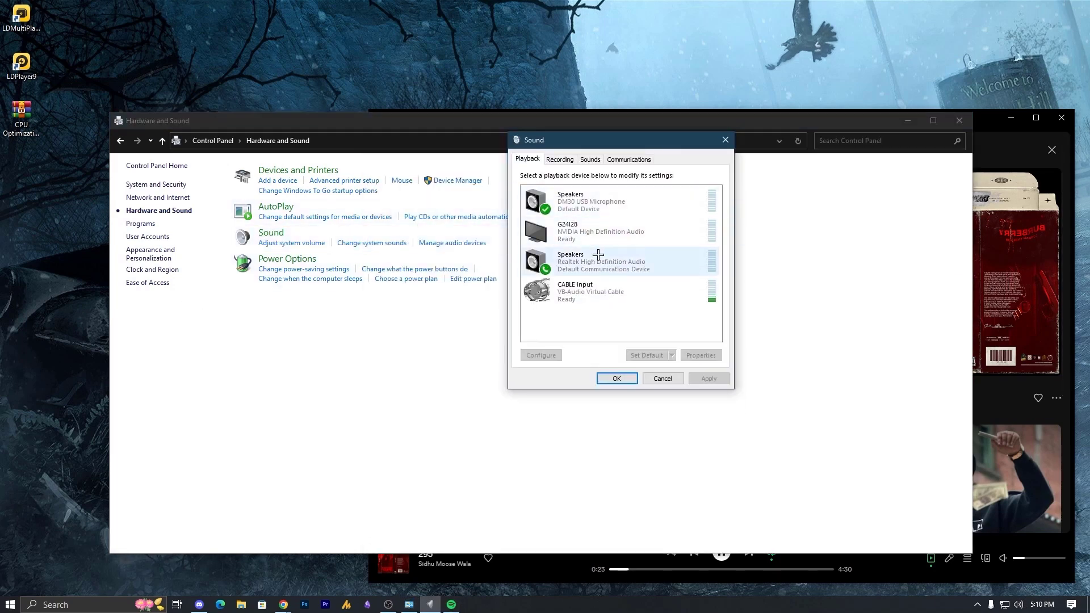
pyautogui.click(664, 267)
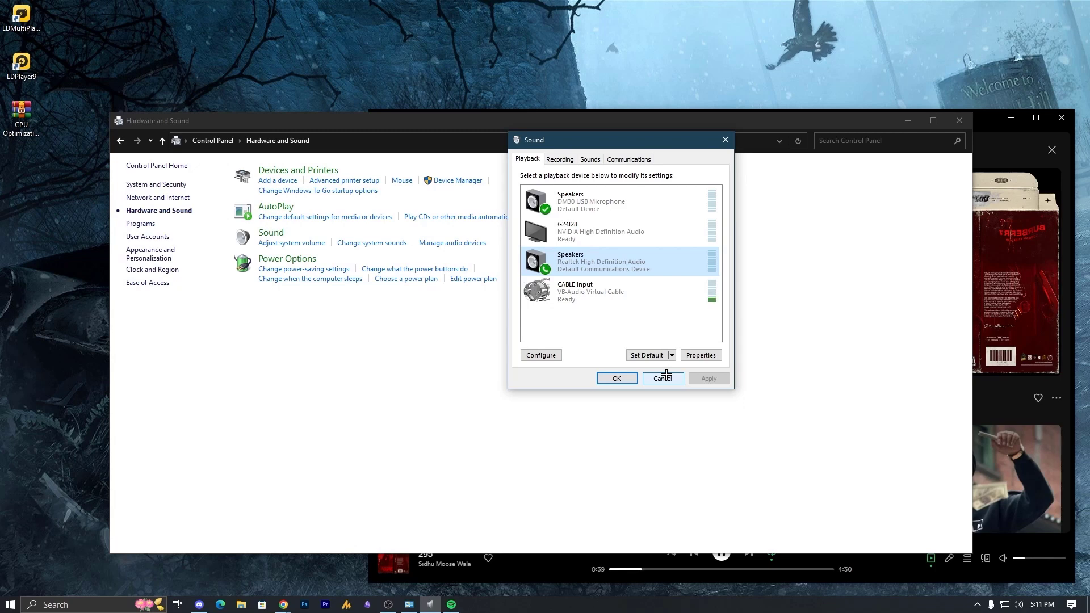
# Make the Realtek speakers the default output and lower the system volume to 19
pyautogui.click(1018, 605)
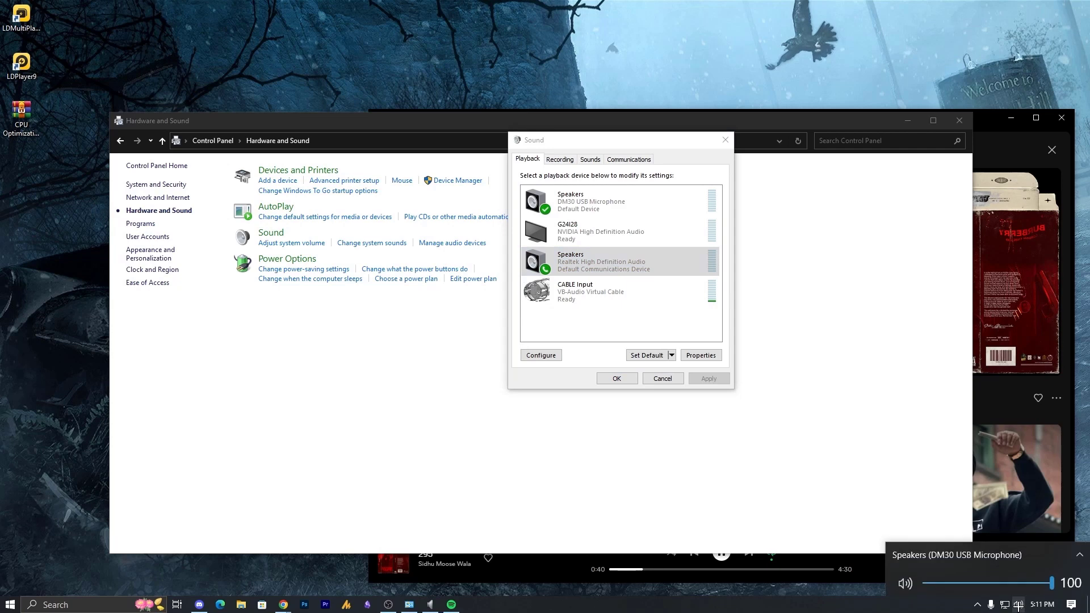
pyautogui.click(980, 549)
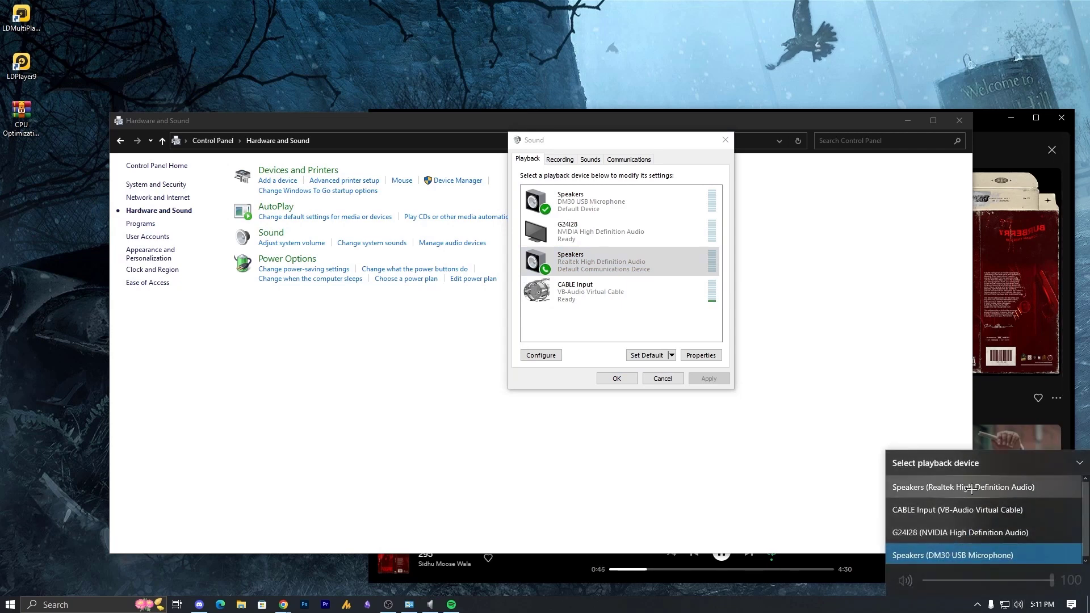
pyautogui.click(1017, 489)
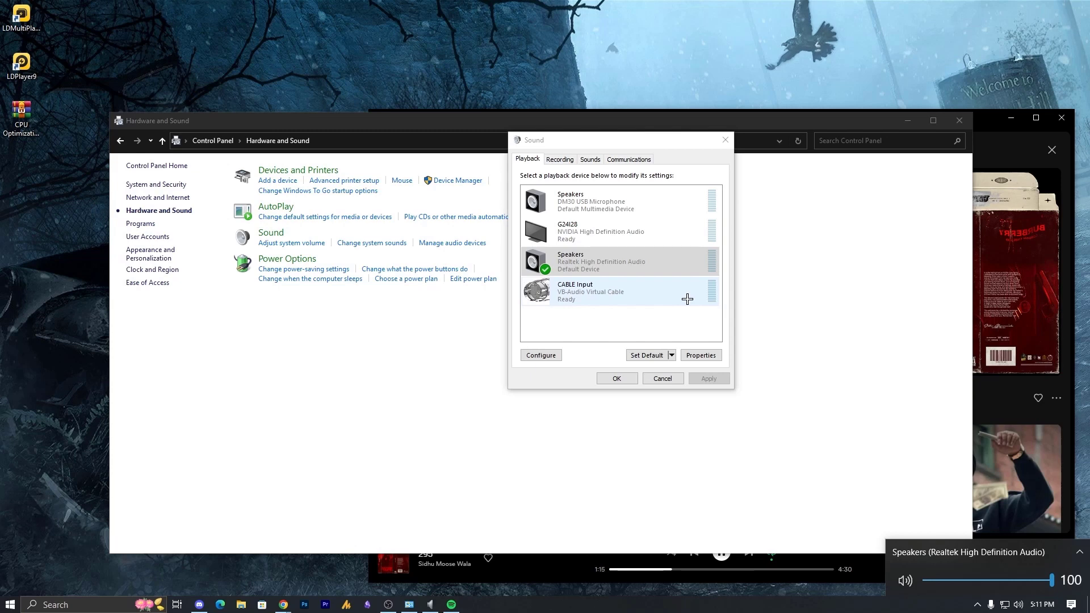
pyautogui.moveTo(1051, 579); pyautogui.dragTo(948, 580)
# Close the Sound settings and Control Panel, leaving Spotify visible
pyautogui.click(671, 375)
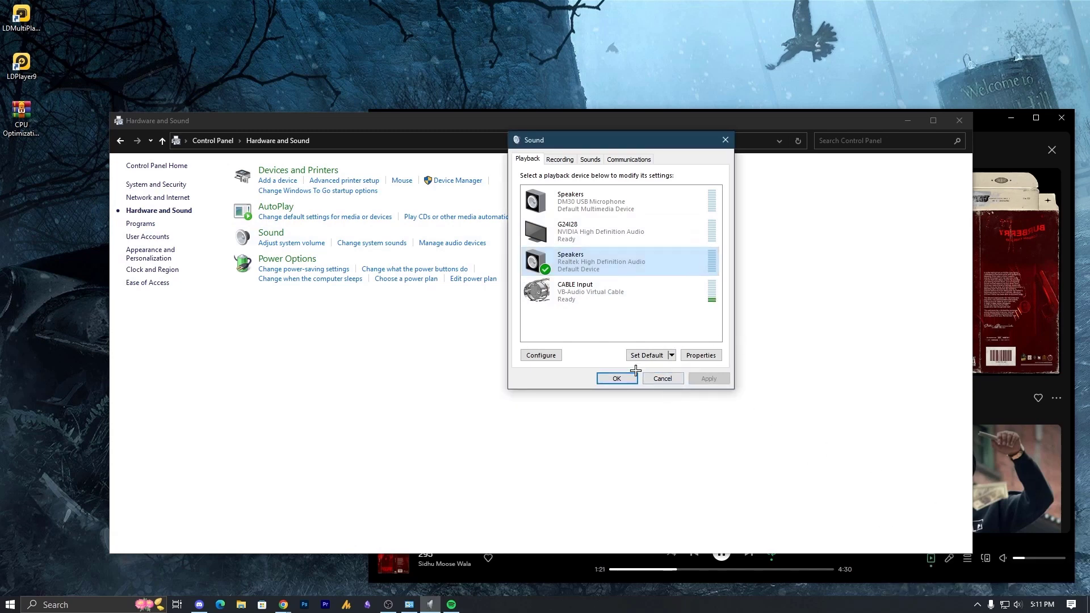
pyautogui.click(661, 378)
pyautogui.click(958, 123)
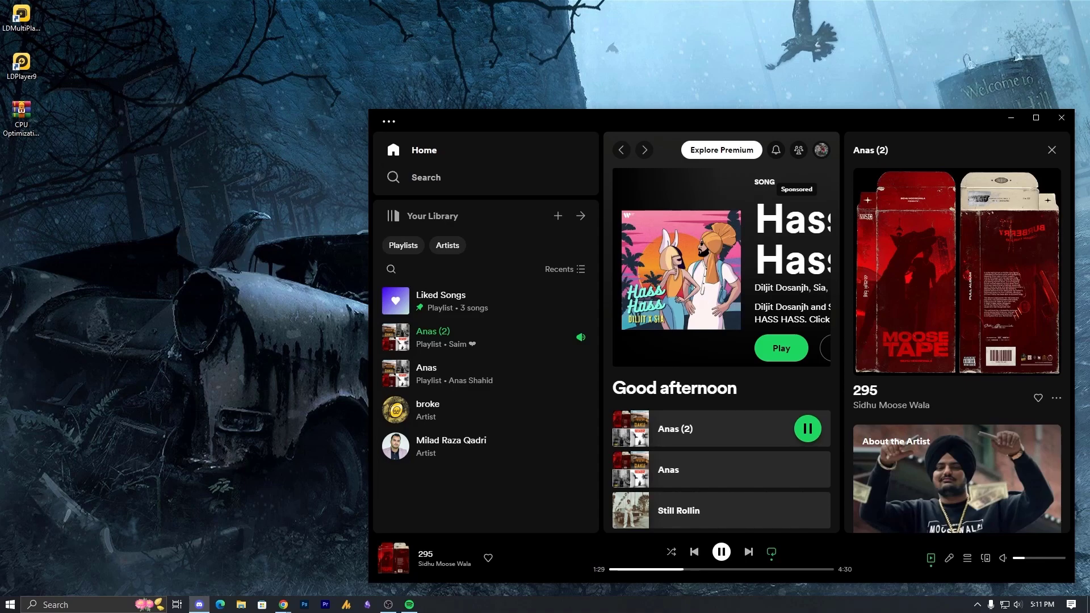
# In Discord, unmute and choose Stereo Mix as the Voice & Video input, starting a mic test
pyautogui.hotkey('alt', 'Tab')
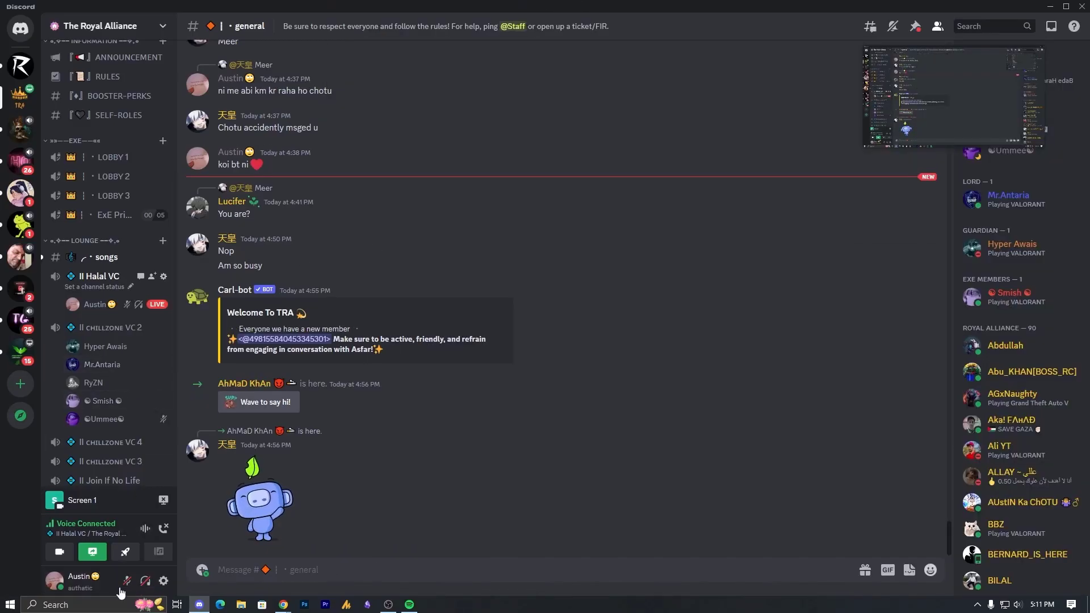
pyautogui.click(146, 580)
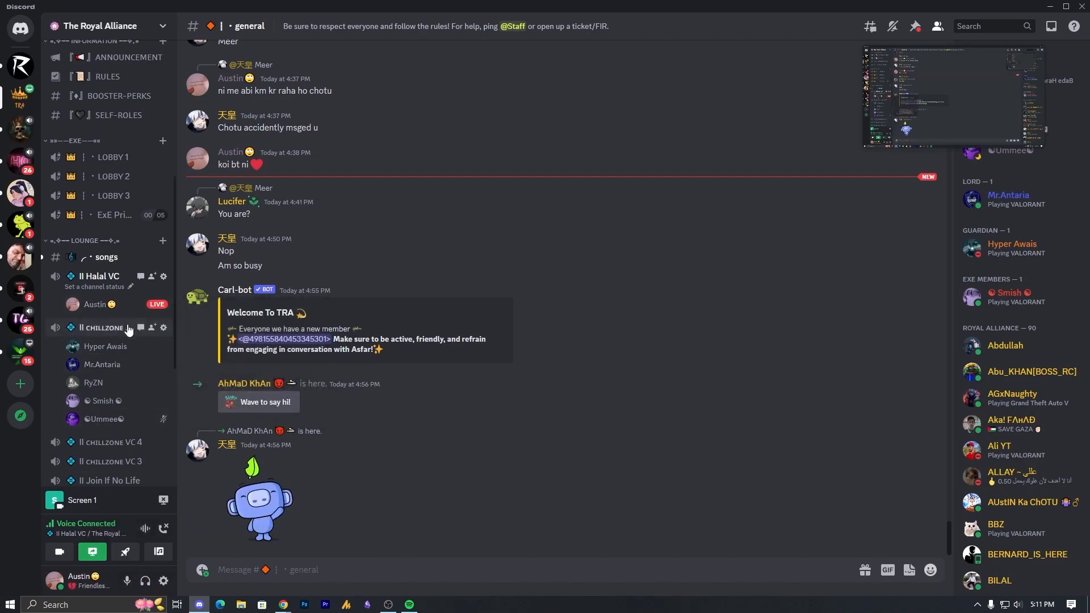
pyautogui.click(163, 580)
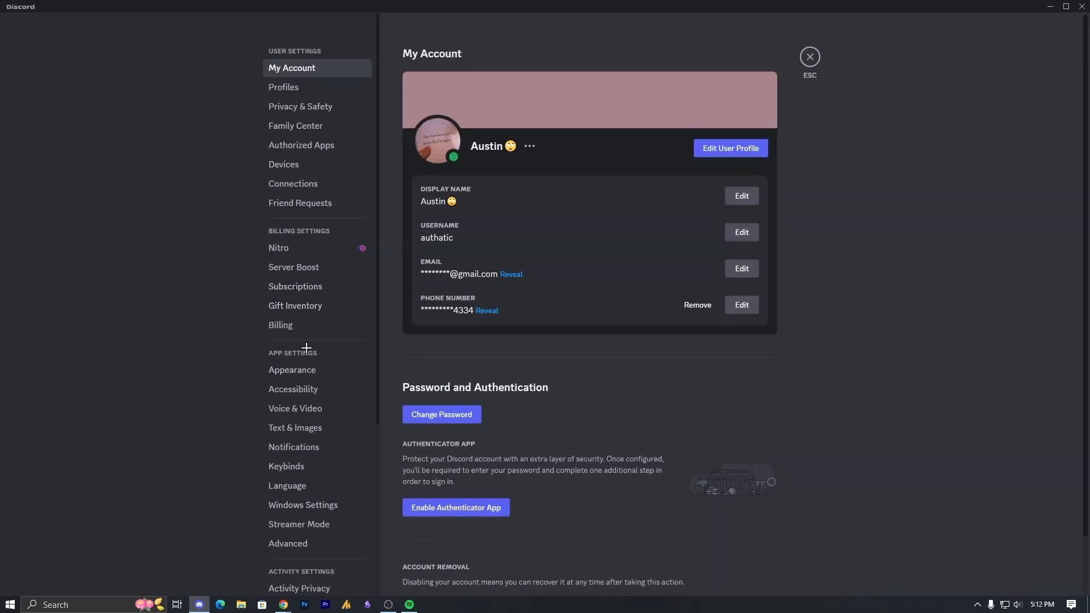
pyautogui.click(307, 409)
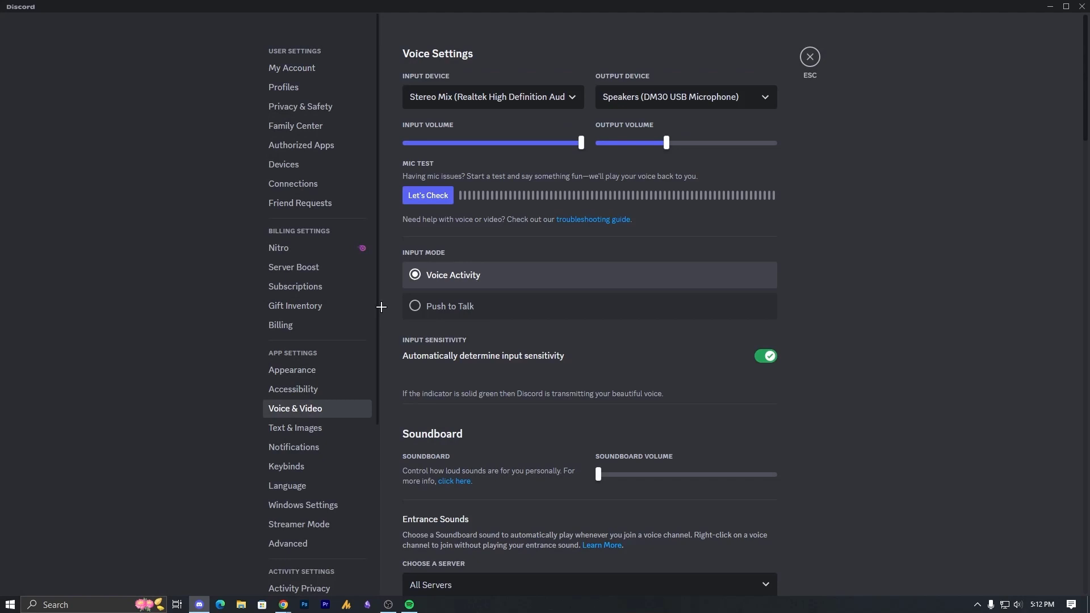
pyautogui.click(500, 100)
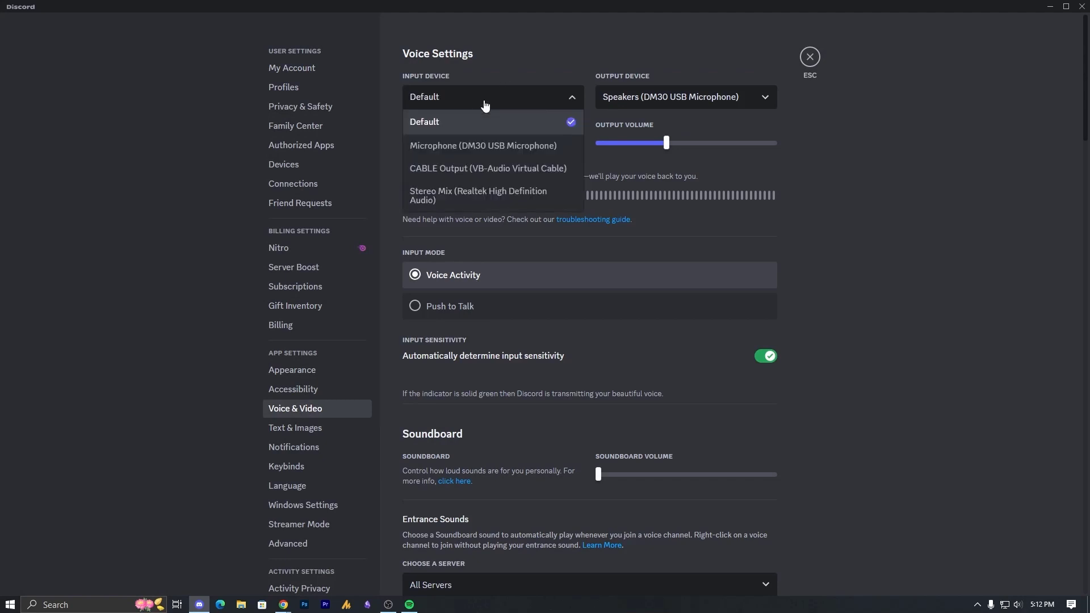
pyautogui.click(477, 188)
pyautogui.click(428, 195)
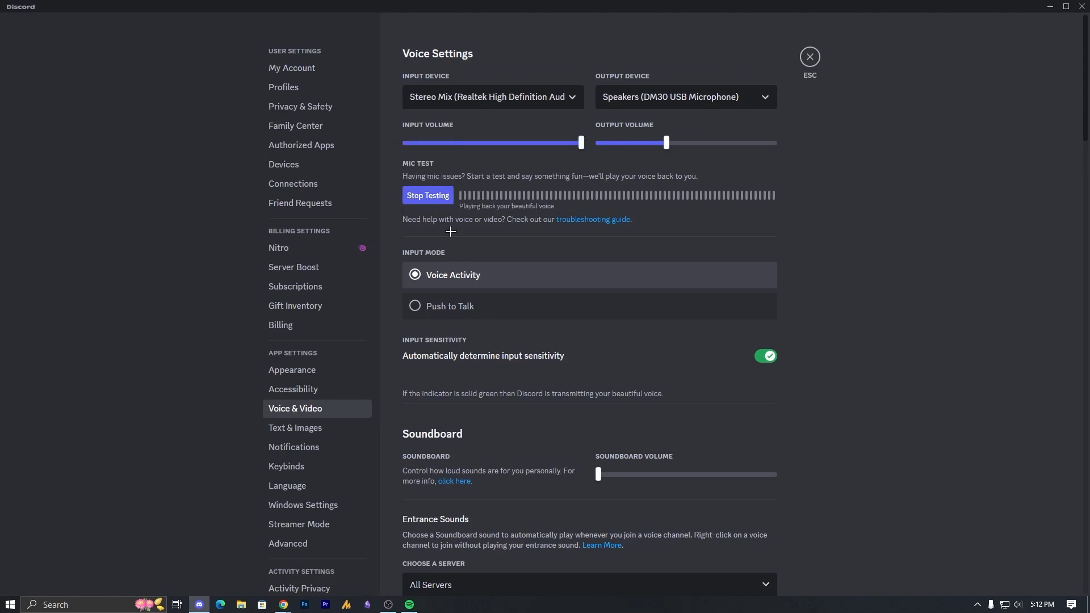
# Check Spotify, reselect Stereo Mix as the input device, and close Discord settings
pyautogui.click(409, 604)
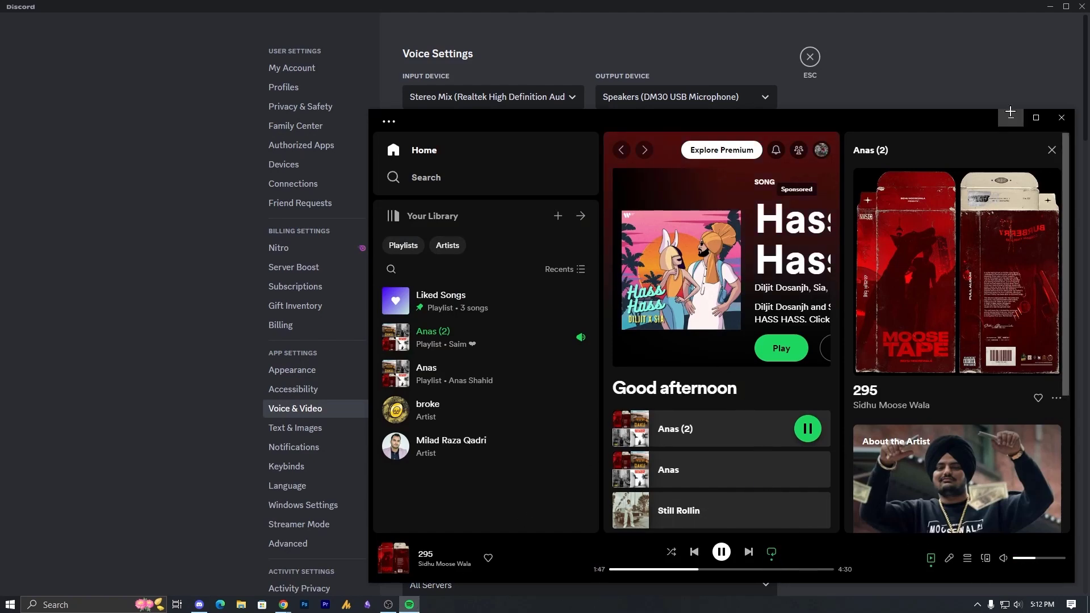
pyautogui.click(1010, 117)
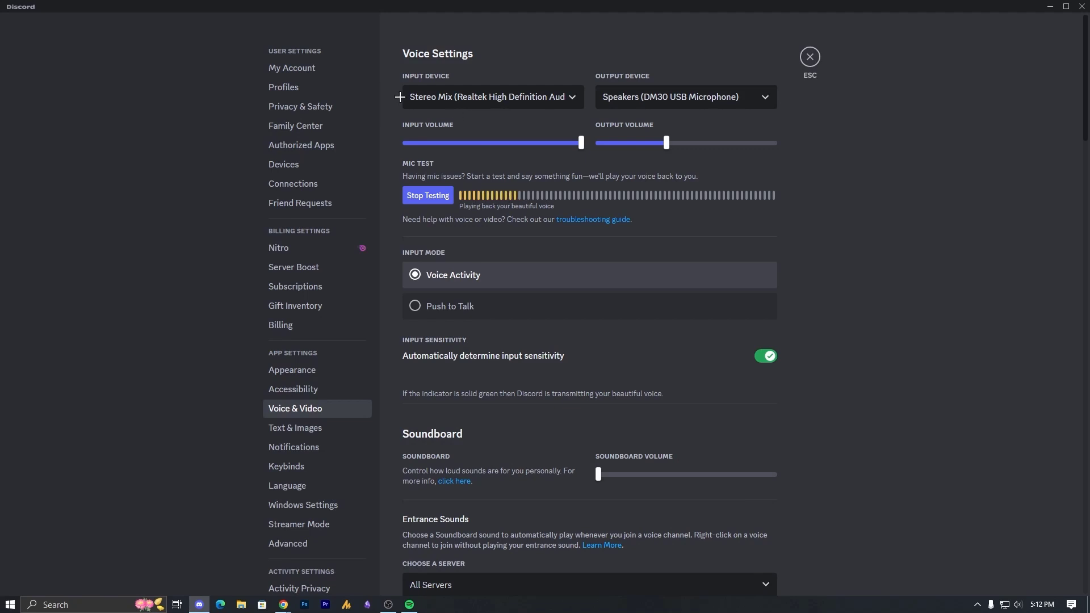
pyautogui.click(443, 99)
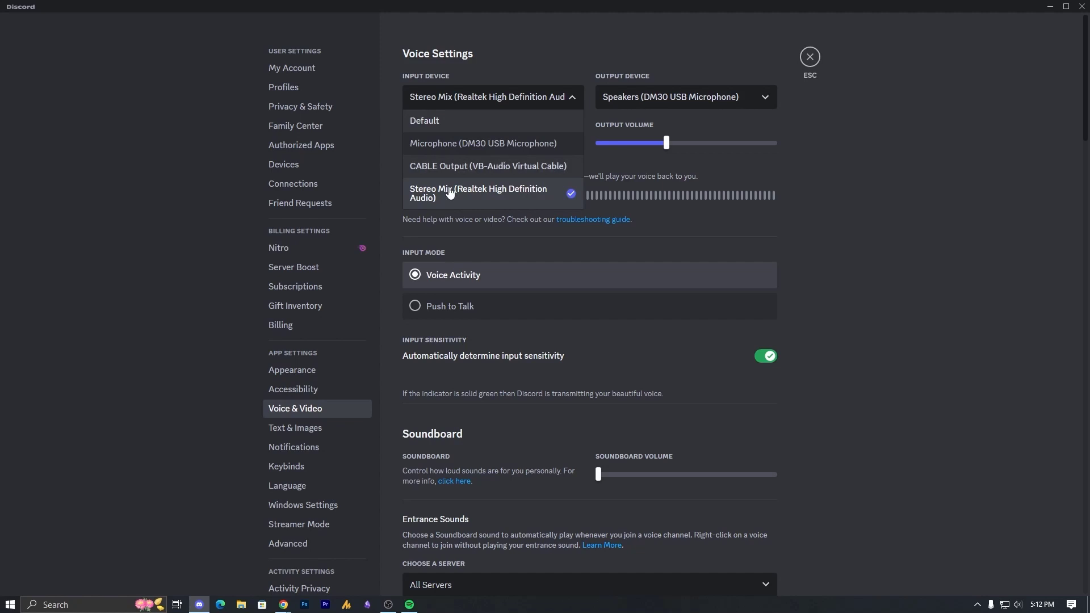
pyautogui.click(497, 193)
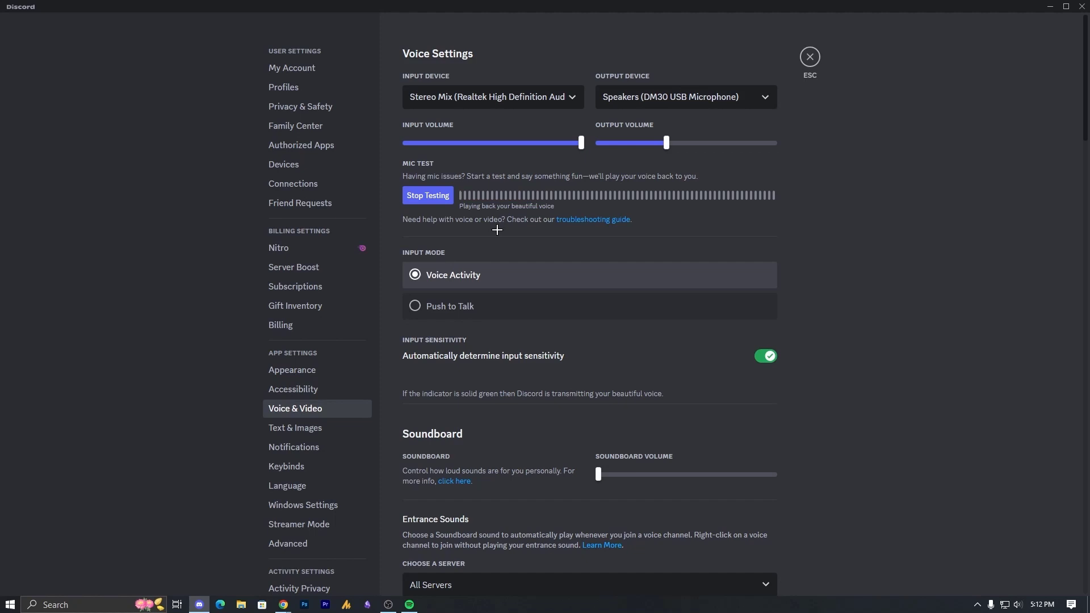
pyautogui.click(810, 57)
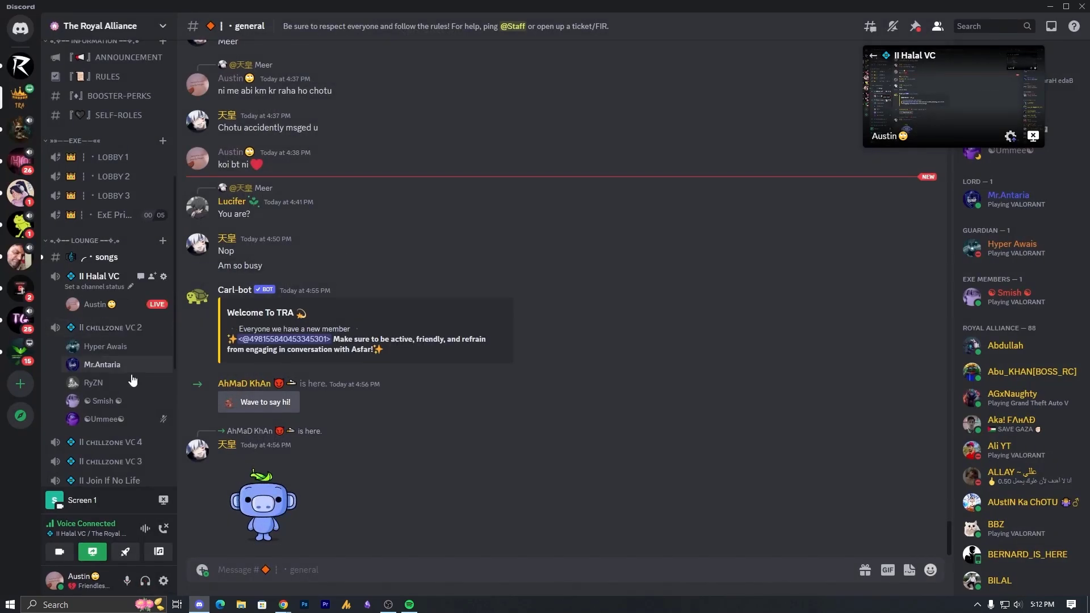
# Unmute, raise Spotify's volume slightly, and move to the II CHILLZONE VC 4 voice channel
pyautogui.click(127, 580)
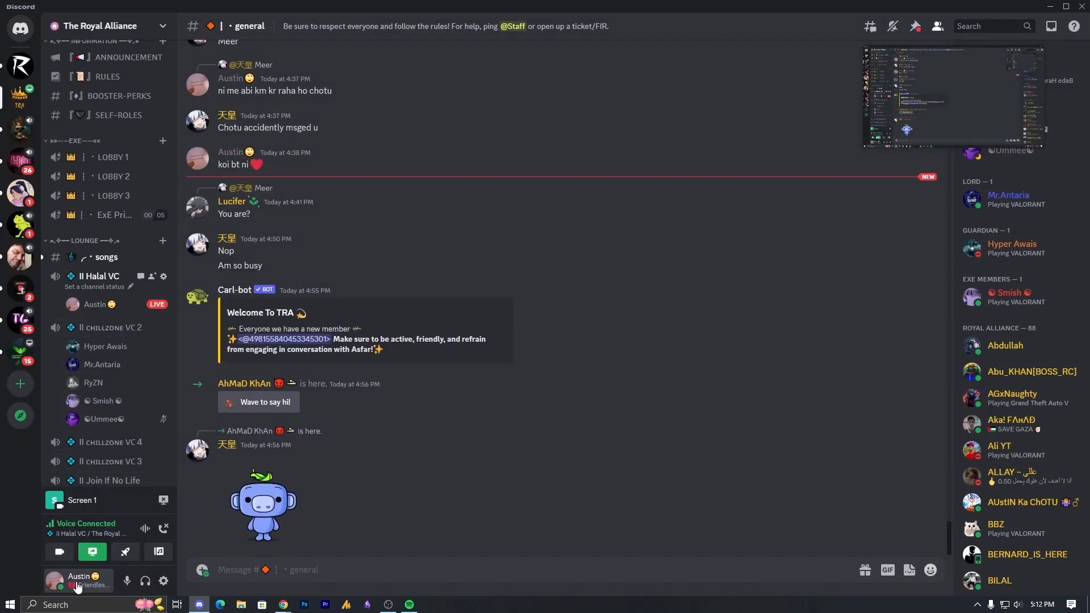
pyautogui.moveTo(102, 312)
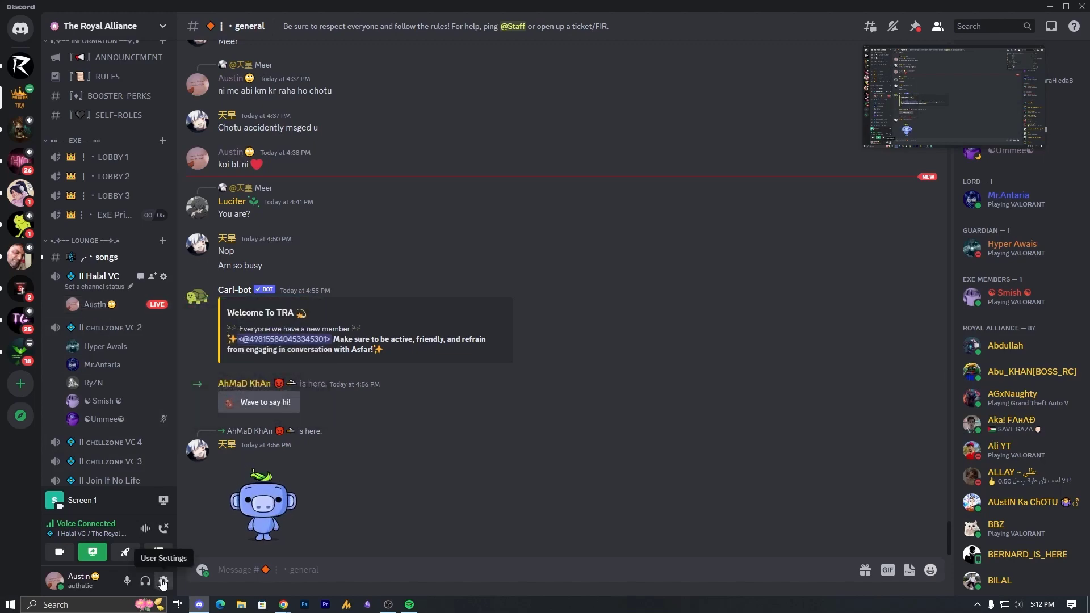
pyautogui.click(410, 604)
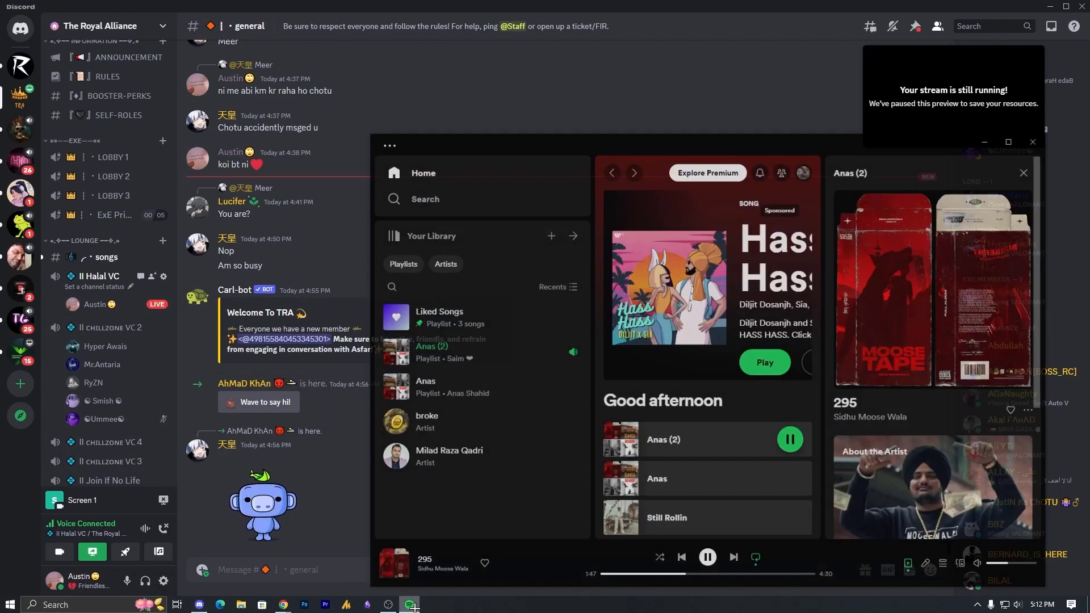
pyautogui.click(1042, 558)
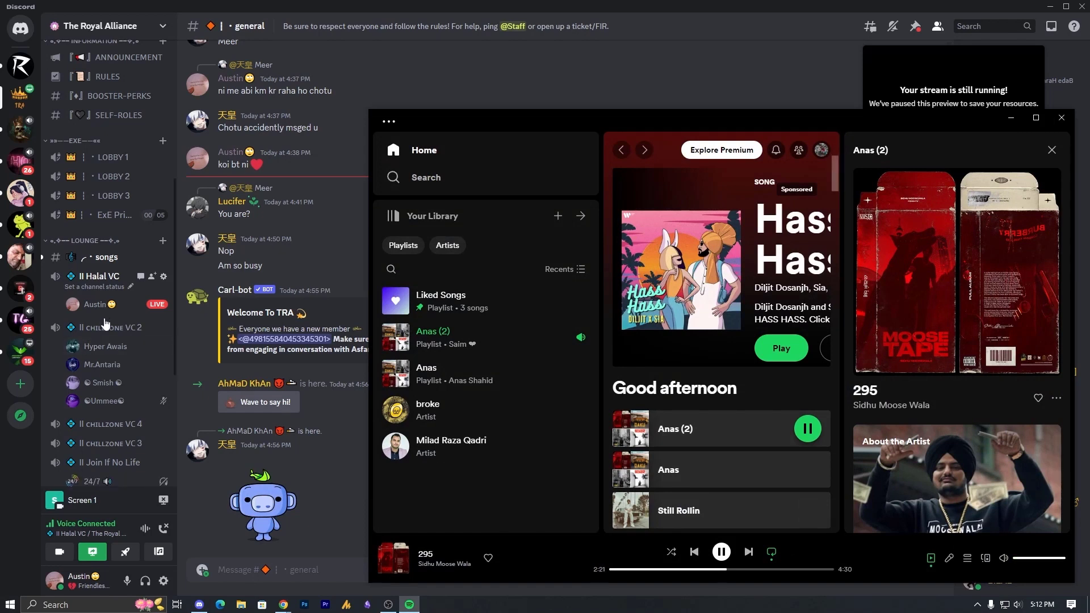
pyautogui.click(105, 423)
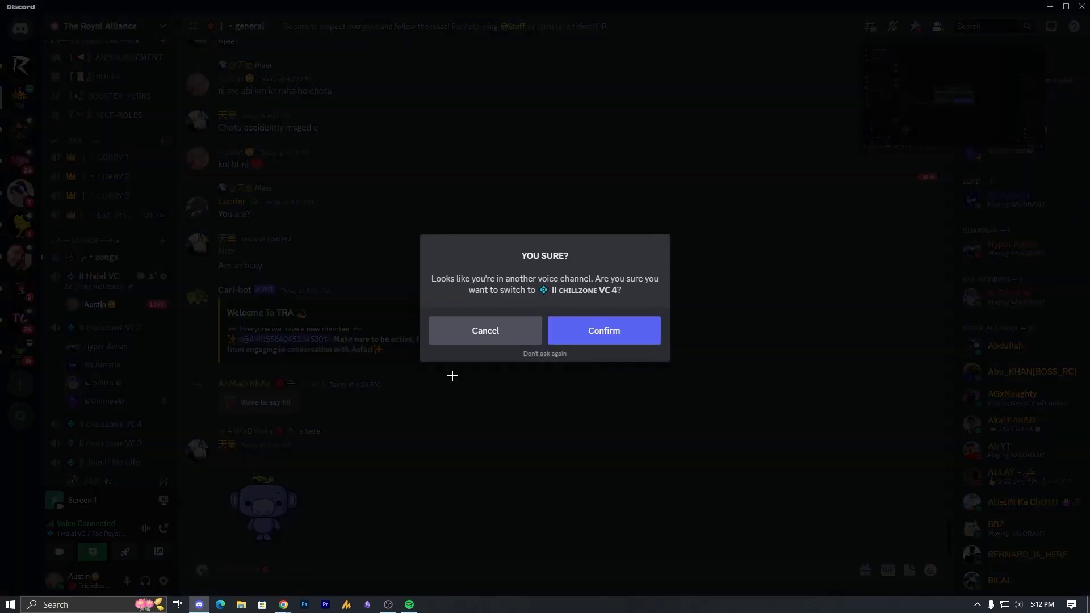
pyautogui.click(593, 336)
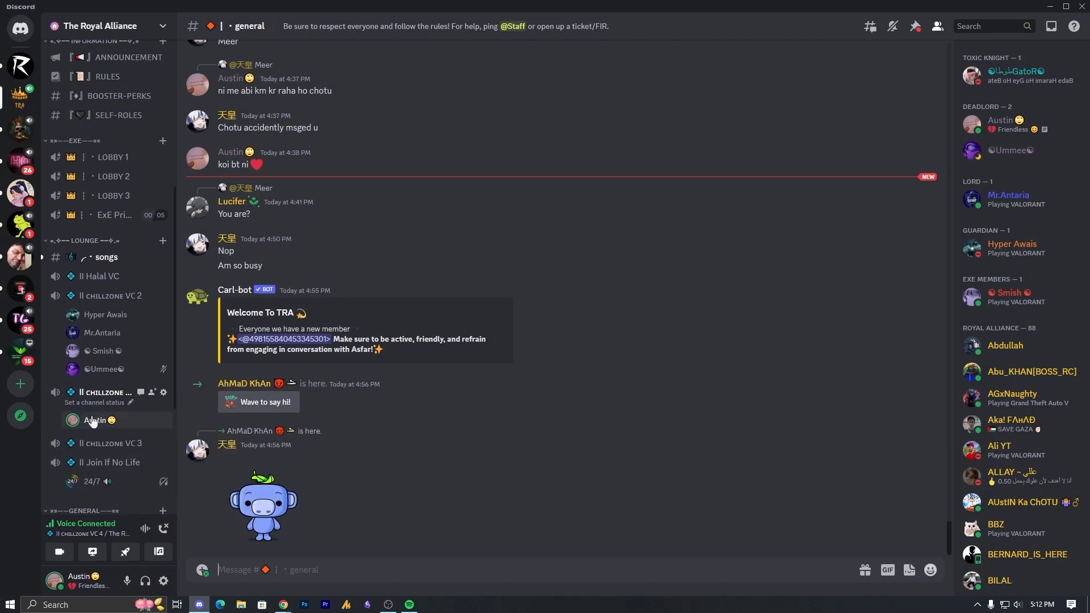
# Close the Spotify and Discord windows
pyautogui.click(409, 605)
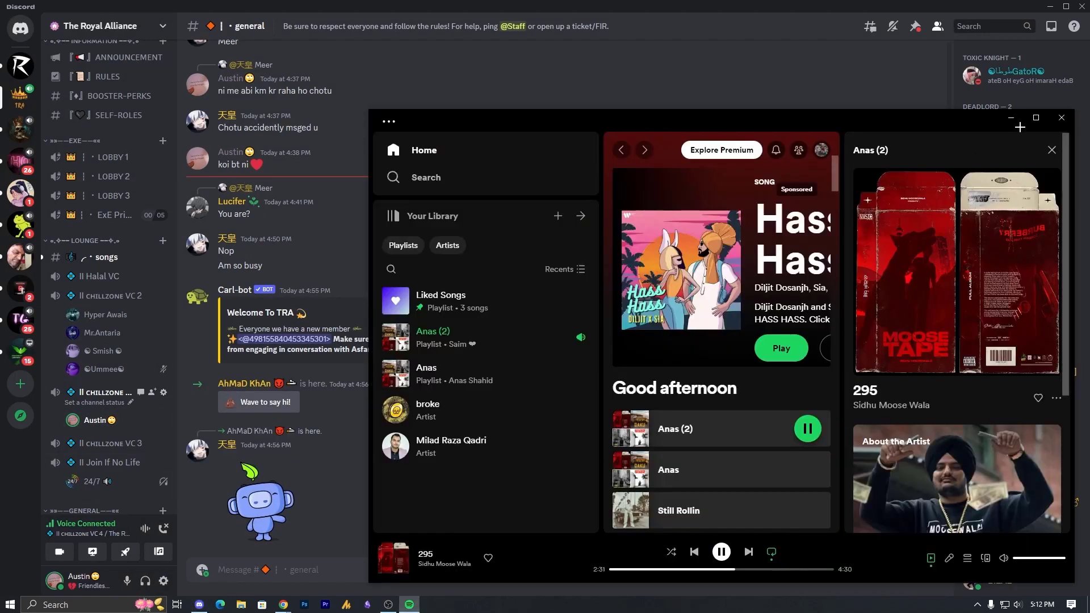
pyautogui.click(1066, 118)
pyautogui.click(1081, 7)
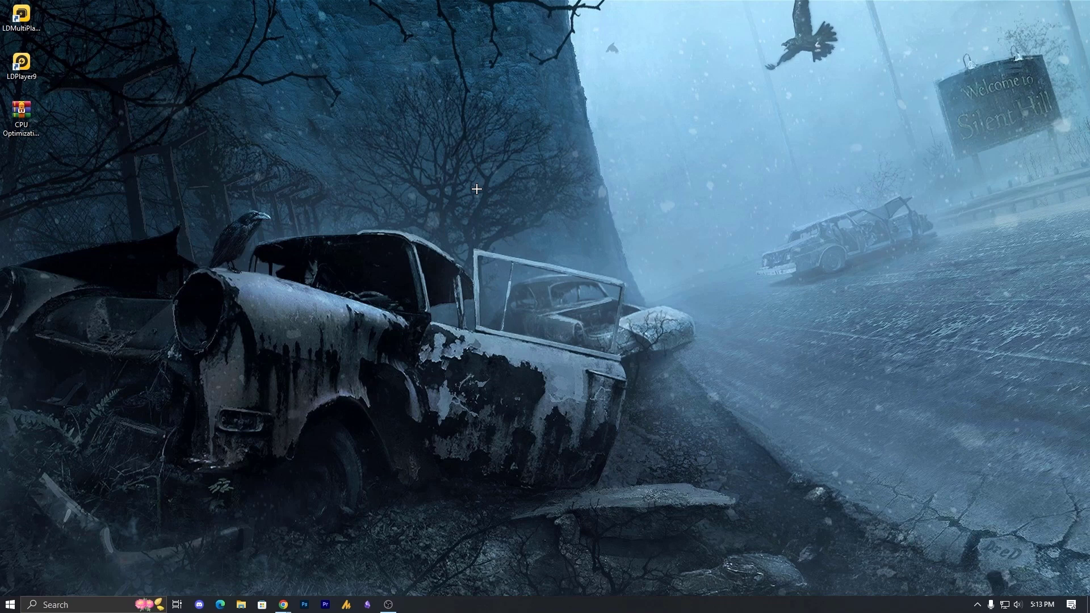
# Search 'realtek drivers slow download' in Chrome and follow the Reddit thread's guru3d driver link
pyautogui.click(283, 604)
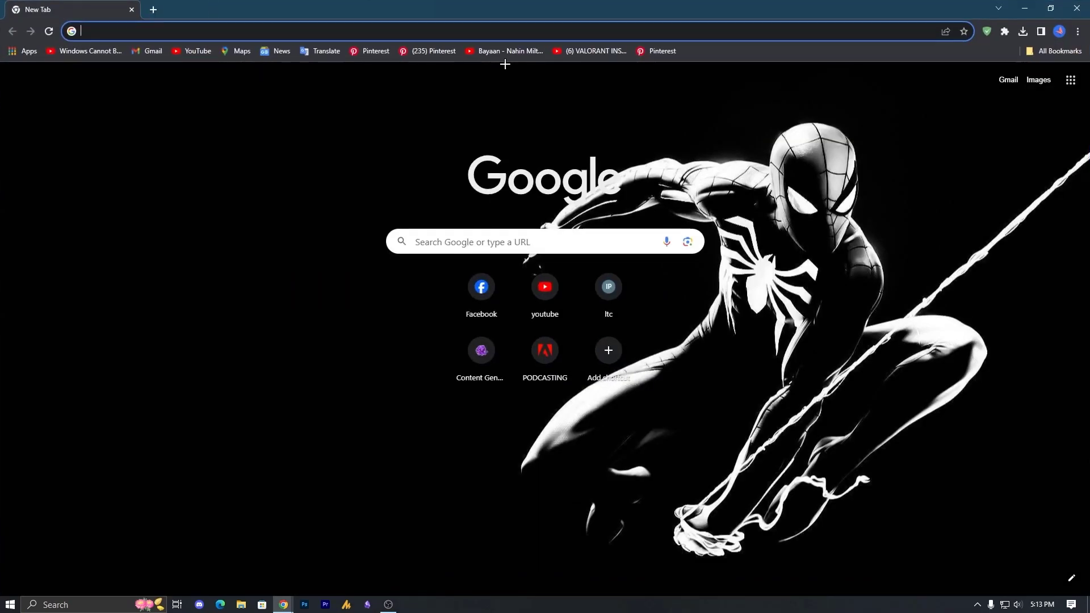
pyautogui.write('realtek')
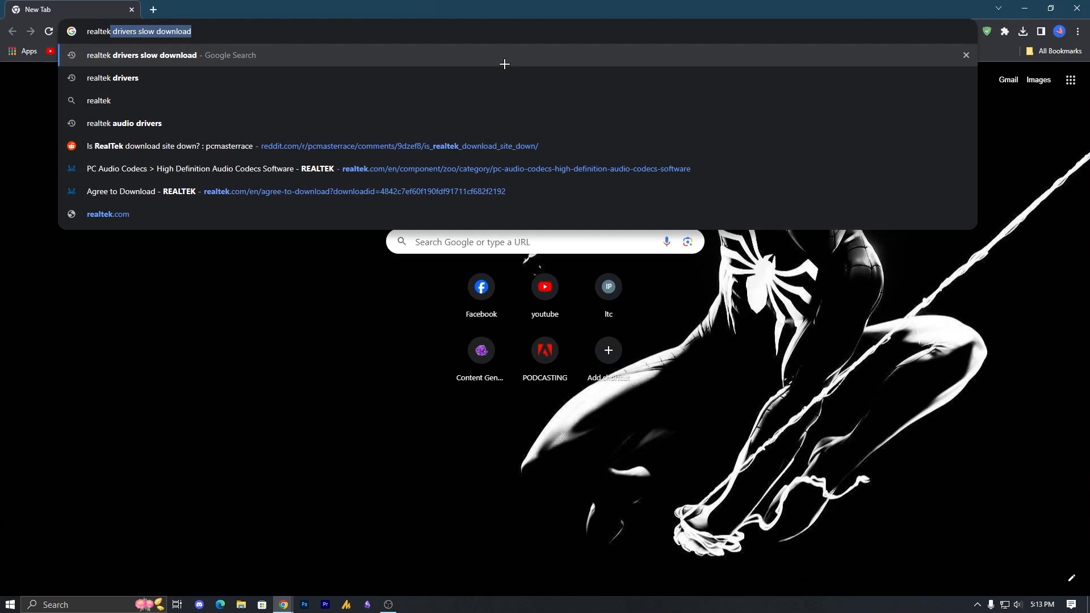
pyautogui.click(504, 55)
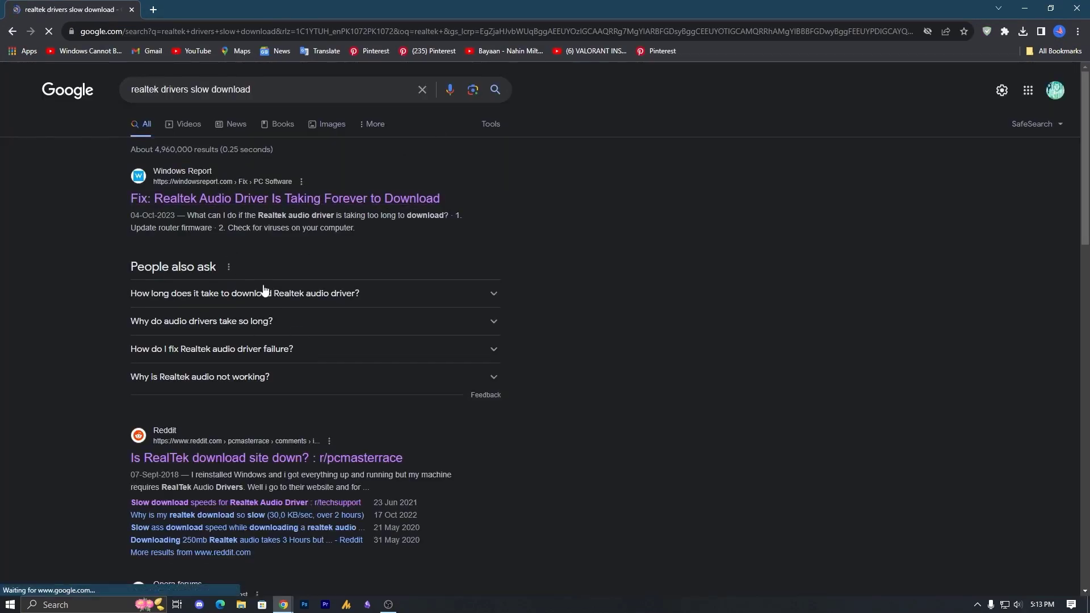
pyautogui.click(200, 465)
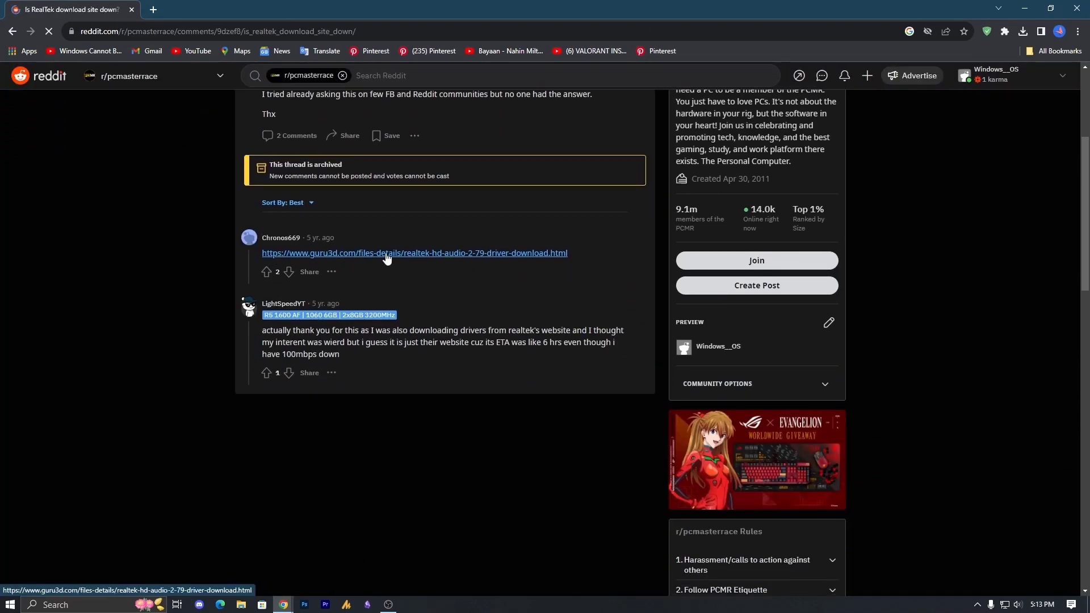
pyautogui.click(375, 253)
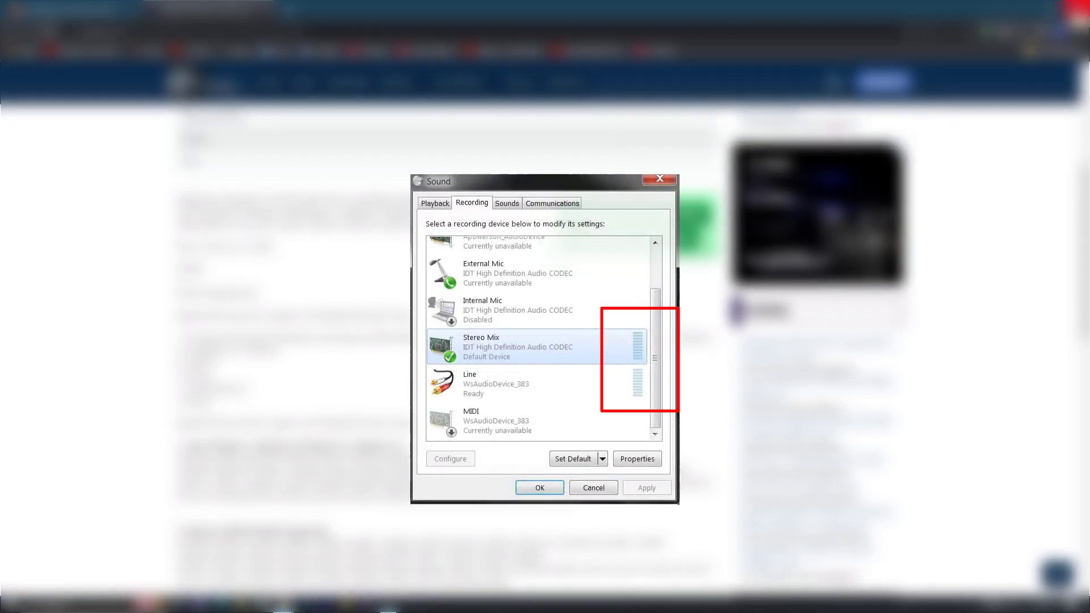
# Close the Chrome window showing the guru3d Realtek driver page
pyautogui.click(1077, 10)
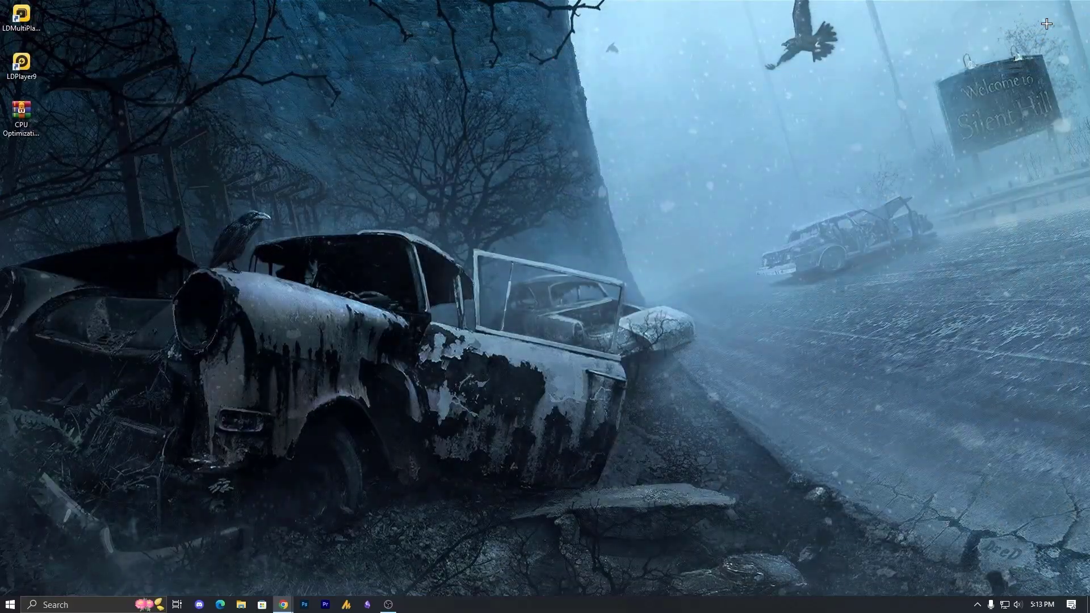